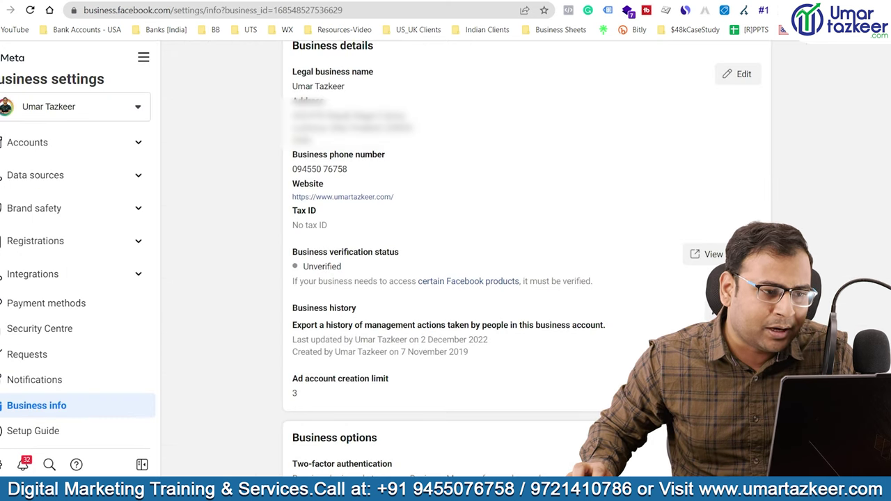
Open the Security Centre and bring up the 'Upload official documents to verify your business' help article for India.
left_click(40, 328)
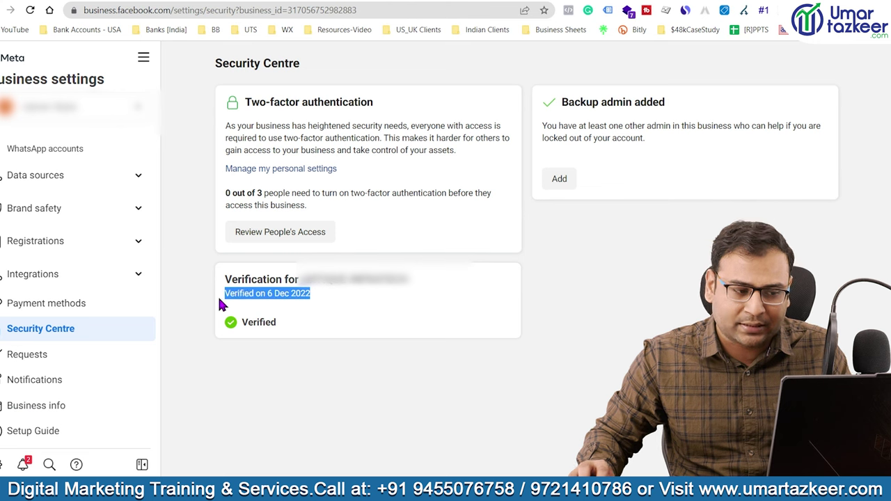
left_click(372, 314)
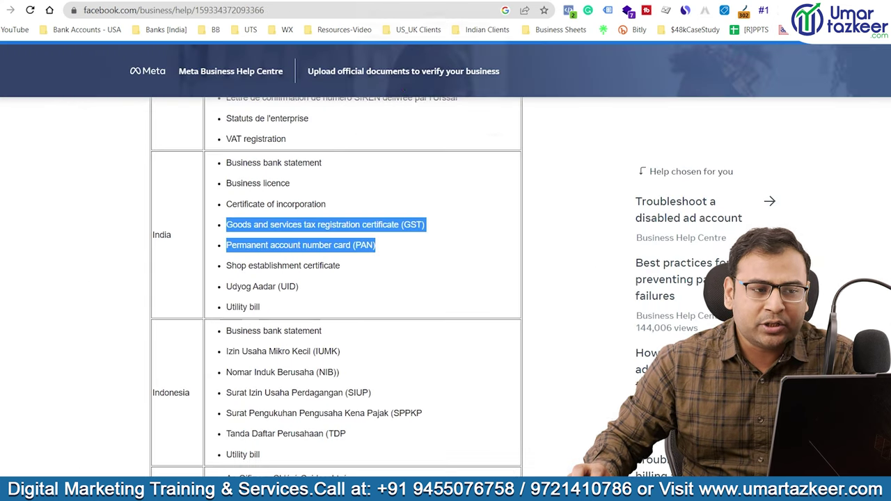
Review India's accepted verification documents, such as GST and PAN, then return to the Business info settings.
left_click(434, 179)
left_click_drag(172, 233, 145, 243)
left_click(247, 163)
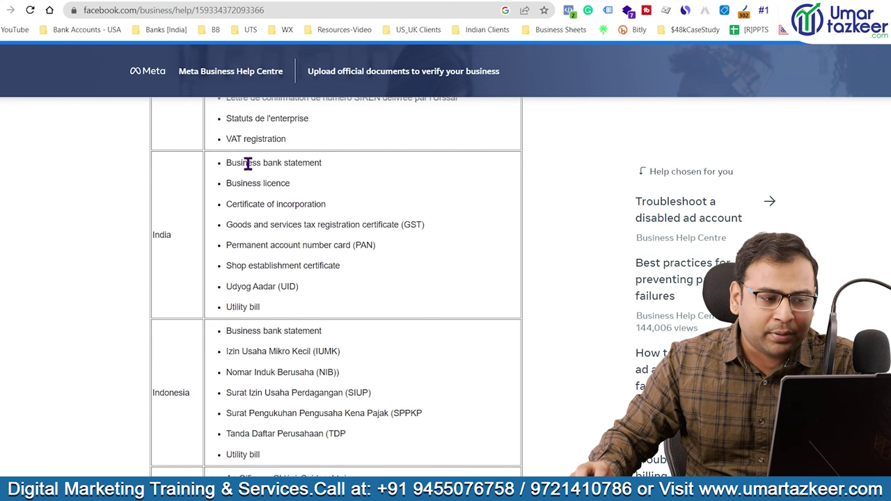
left_click_drag(231, 163, 379, 304)
left_click(378, 298)
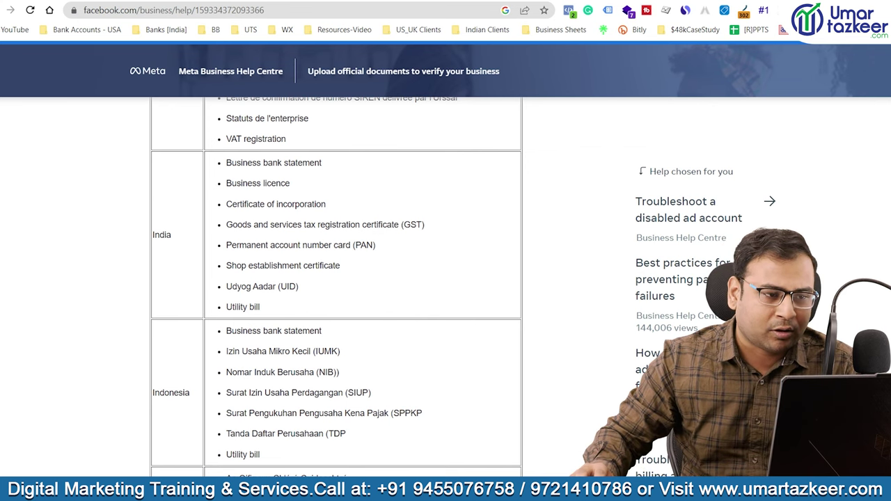
key("ctrl+Tab")
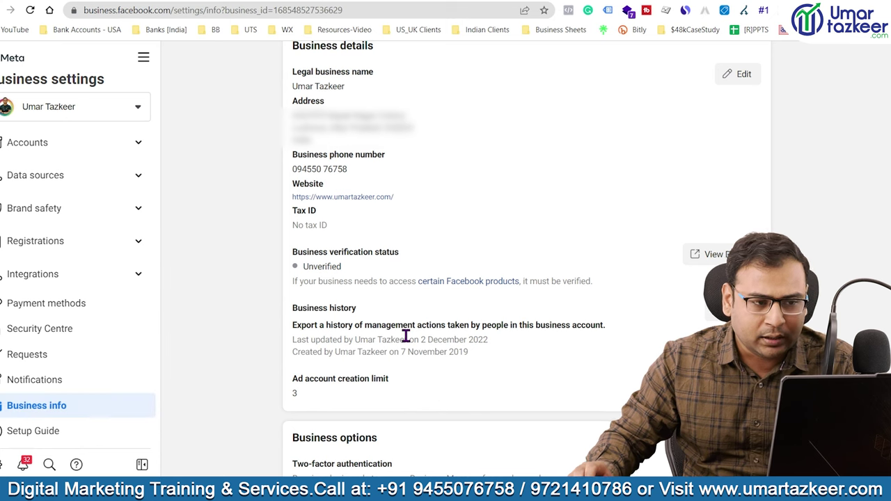
Find the Unverified business verification status on Business info and open its details in Security Centre.
scroll(404, 334, "up", 2)
left_click_drag(320, 182, 346, 170)
left_click(446, 177)
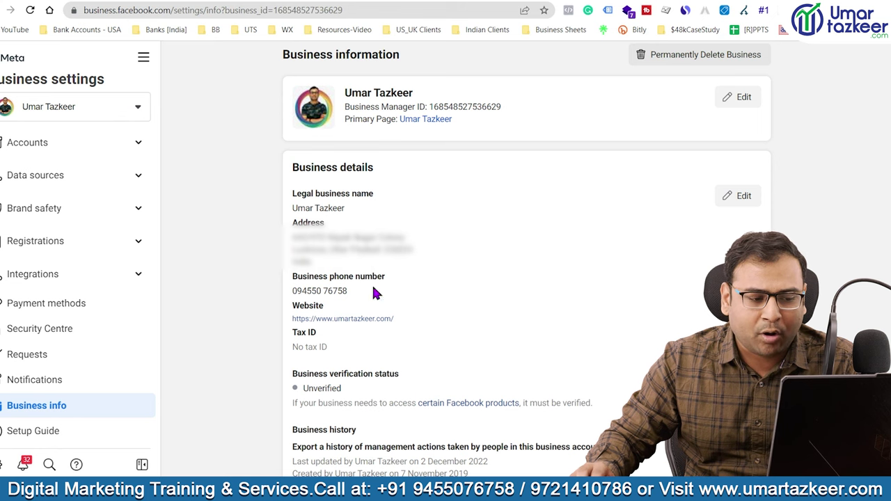
scroll(373, 292, "down", 1)
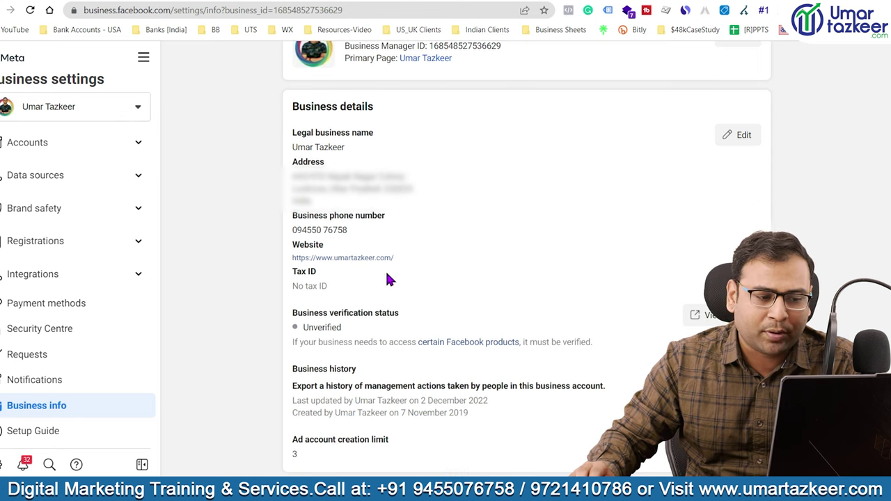
scroll(385, 269, "down", 1)
left_click_drag(290, 251, 298, 269)
left_click(358, 273)
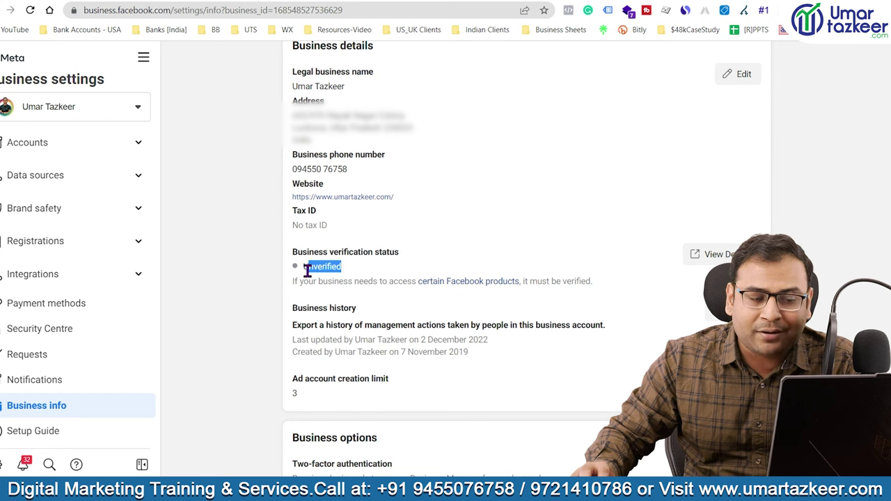
left_click(717, 256)
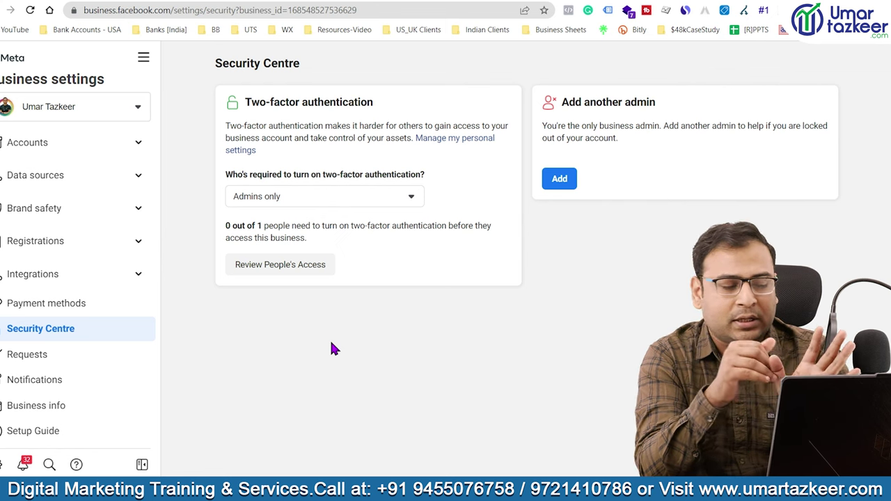
From Accounts > Apps, create a new app ID, confirm the account switch, and choose the Business app type.
scroll(70, 292, "up", 2)
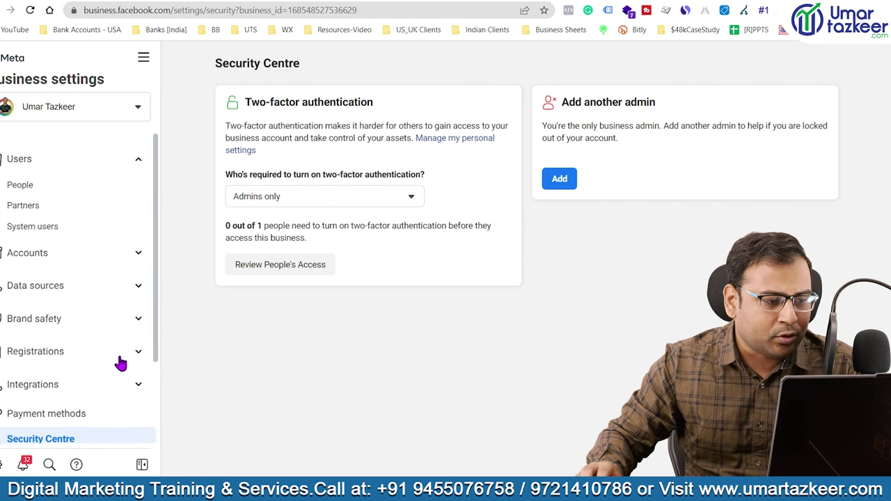
left_click(46, 256)
scroll(69, 295, "down", 2)
left_click(17, 219)
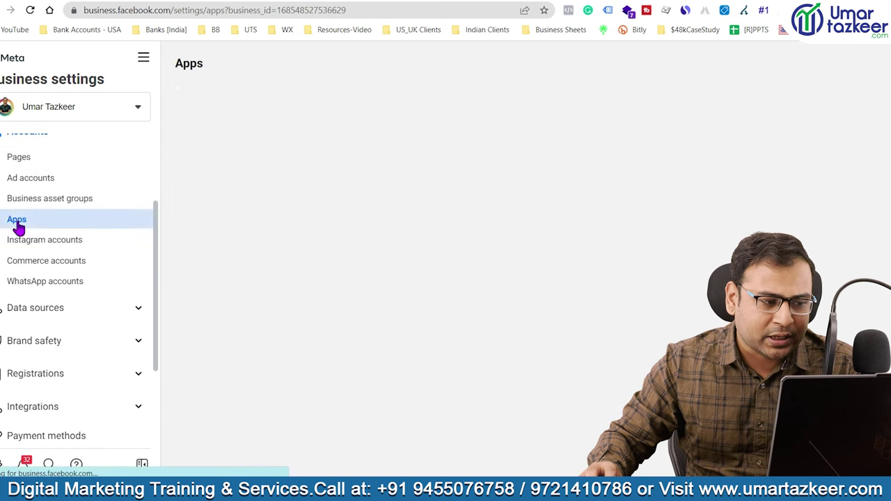
left_click(529, 334)
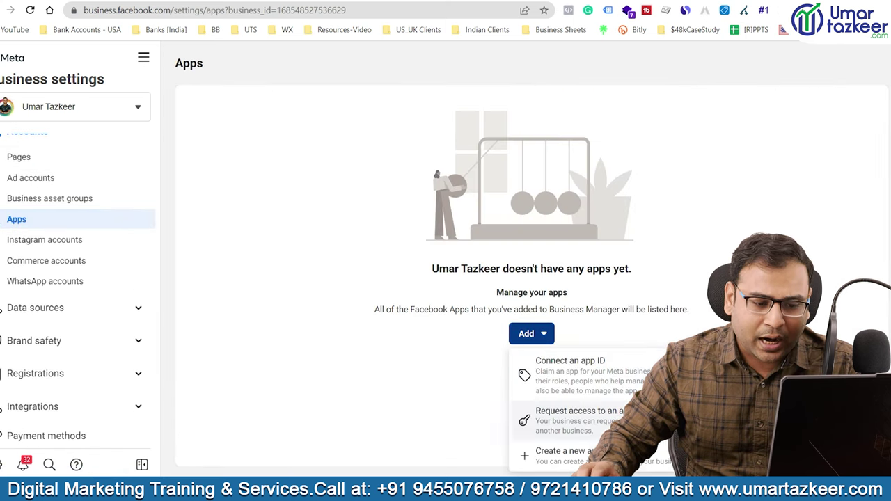
left_click(536, 454)
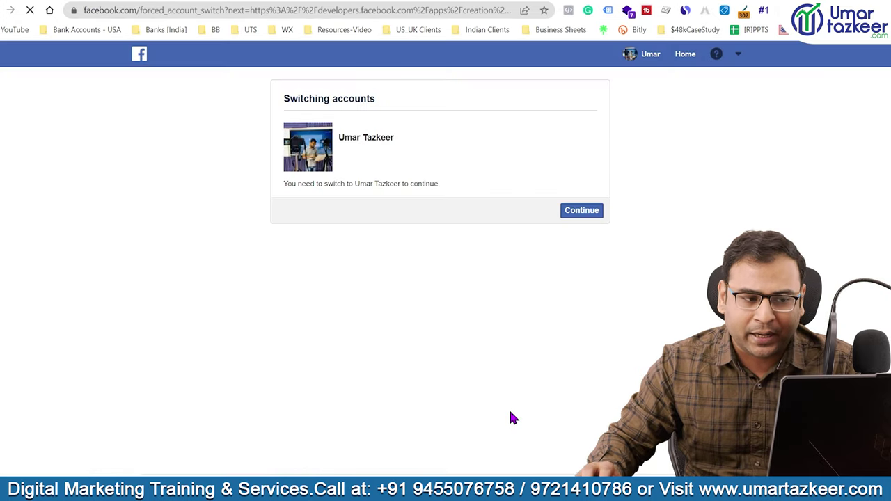
left_click(582, 211)
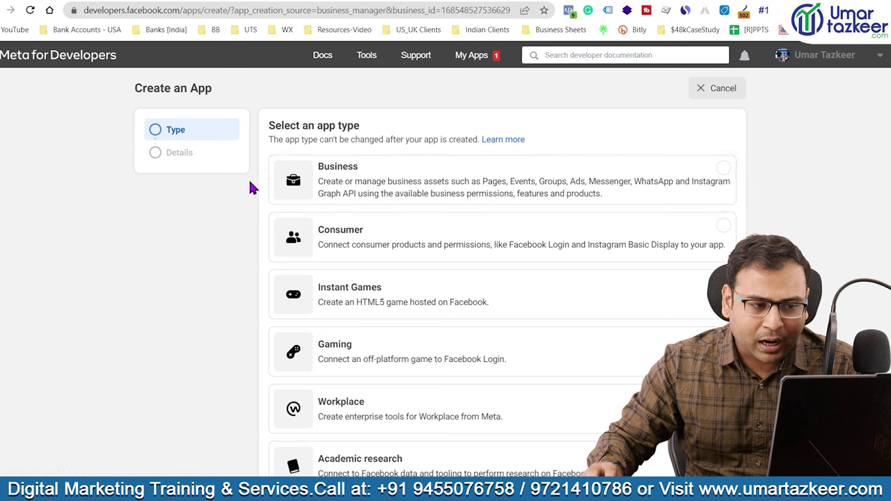
left_click(334, 185)
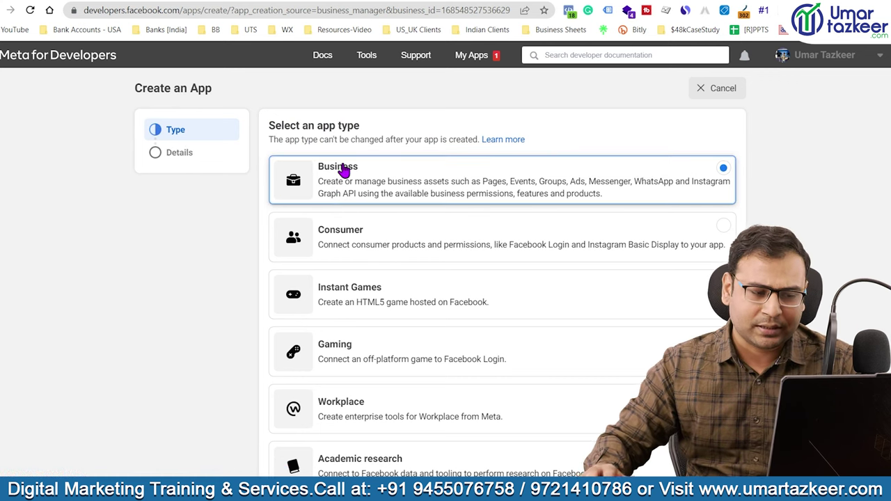
scroll(355, 139, "down", 3)
Enter the app's name on the details step, create the app, and confirm with the account password.
left_click(717, 446)
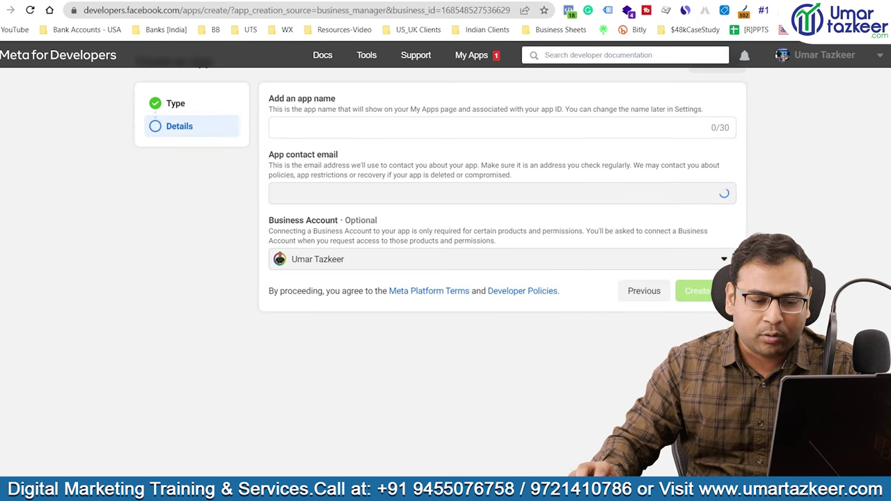
left_click_drag(273, 159, 422, 163)
left_click(343, 168)
left_click(322, 129)
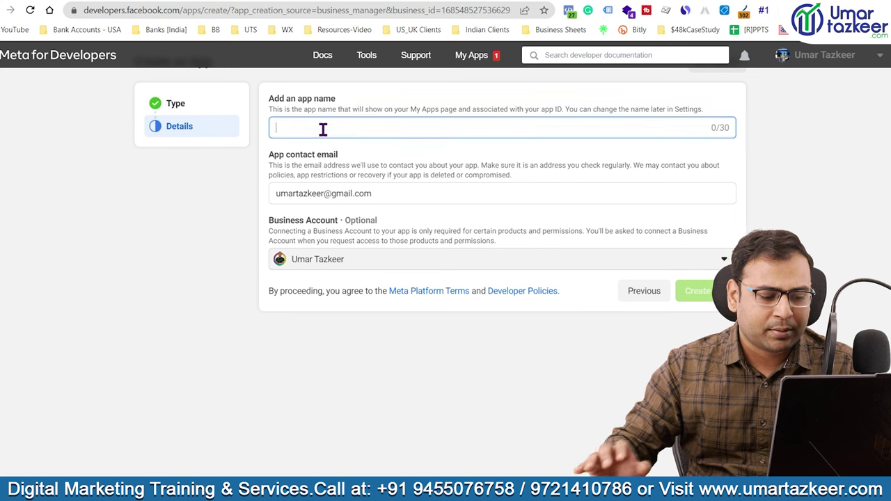
type("Umar Tazkeer App")
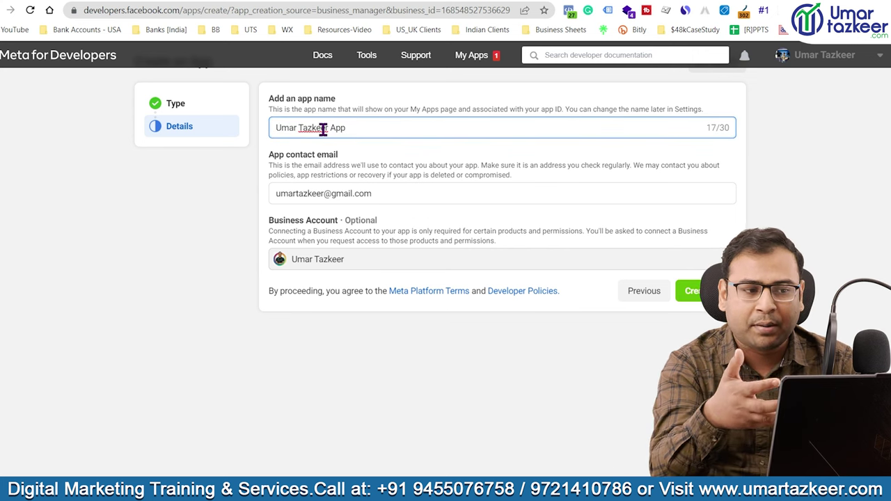
left_click(695, 294)
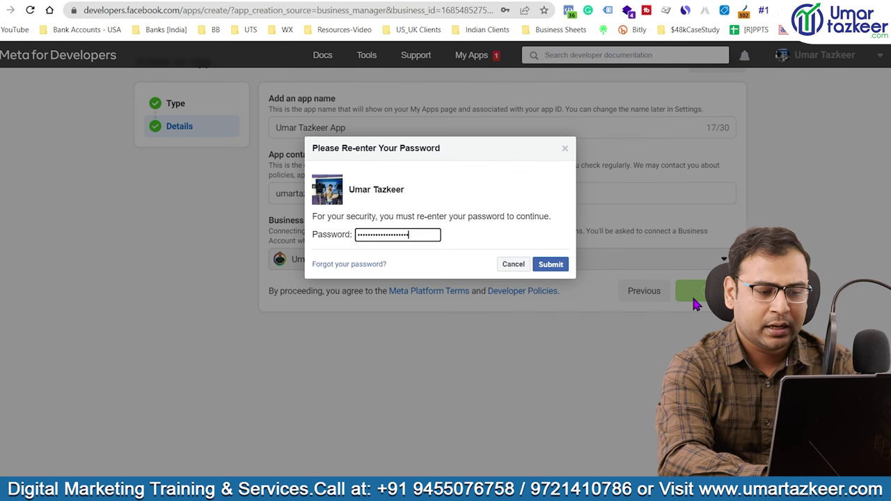
left_click(549, 264)
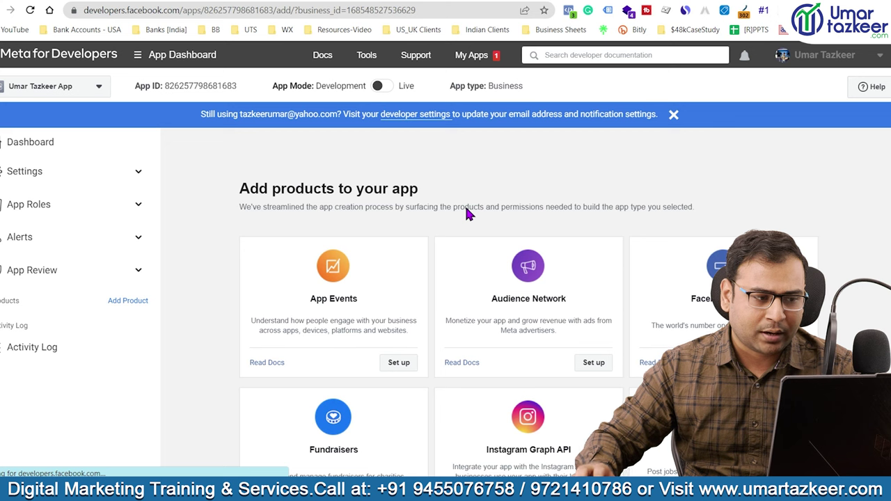
Check in Settings > Basic that business verification reads Incomplete, then expand the App Review section.
left_click(673, 114)
scroll(559, 328, "down", 5)
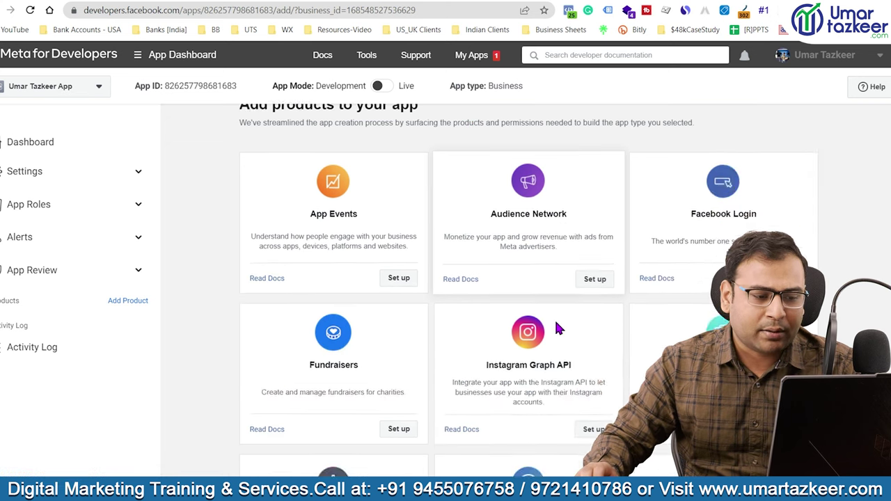
scroll(184, 313, "up", 5)
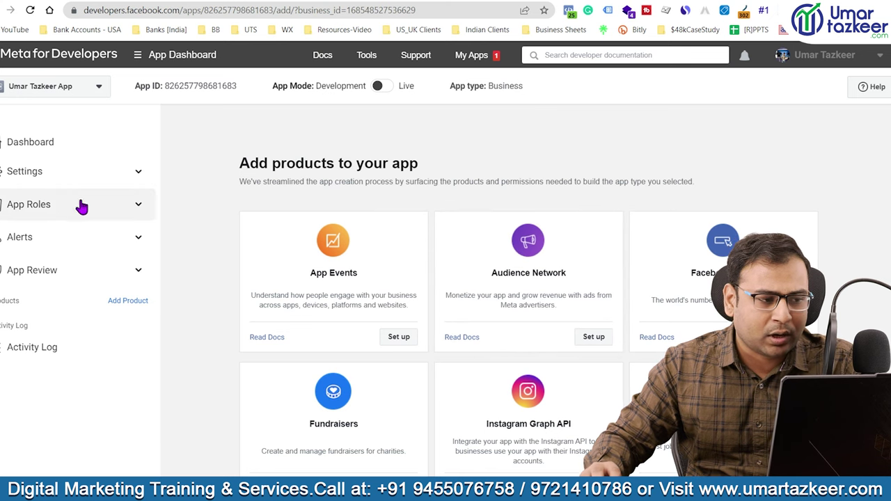
left_click(26, 175)
left_click(21, 202)
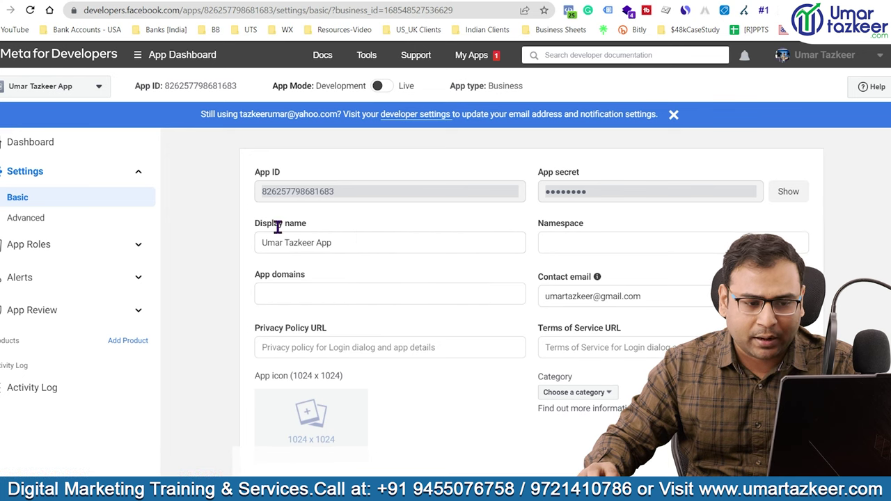
scroll(578, 258, "down", 2)
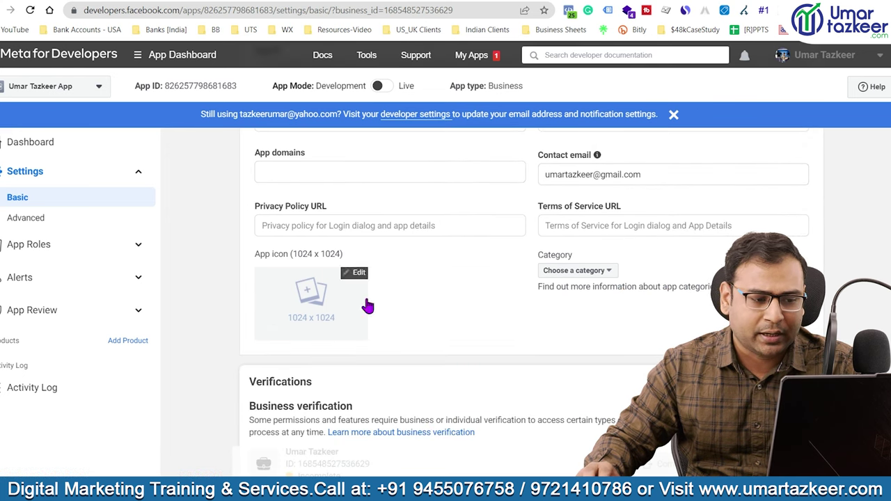
scroll(390, 317, "down", 1)
scroll(308, 324, "down", 2)
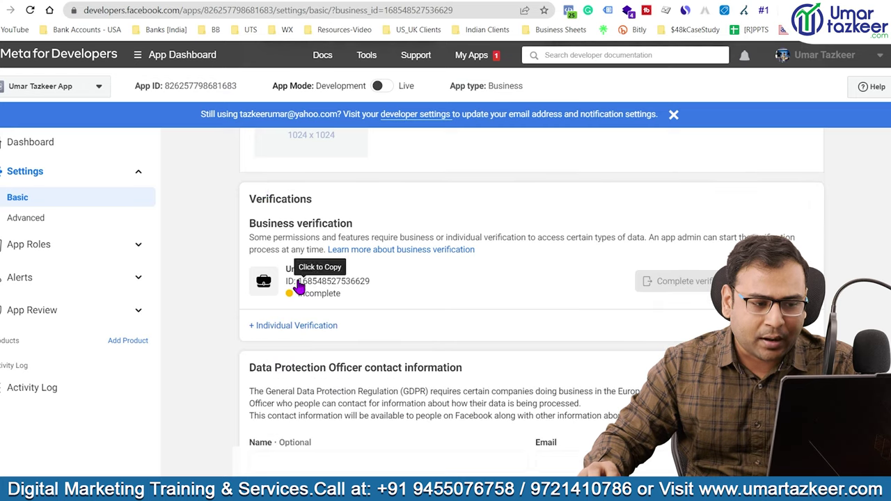
left_click_drag(249, 230, 364, 222)
left_click(293, 223)
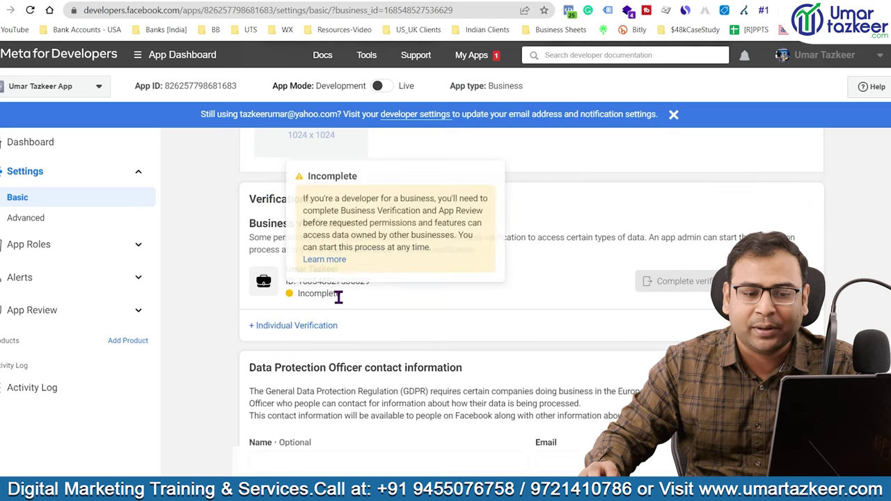
mouse_move(684, 280)
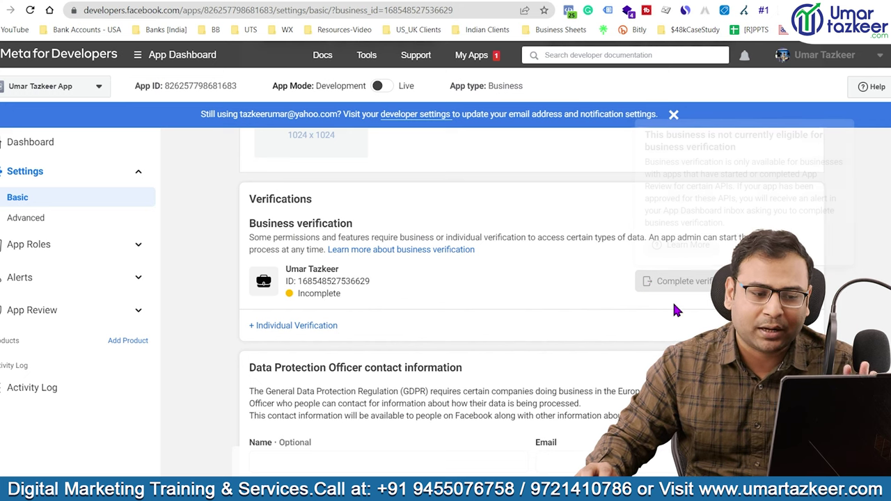
left_click(70, 313)
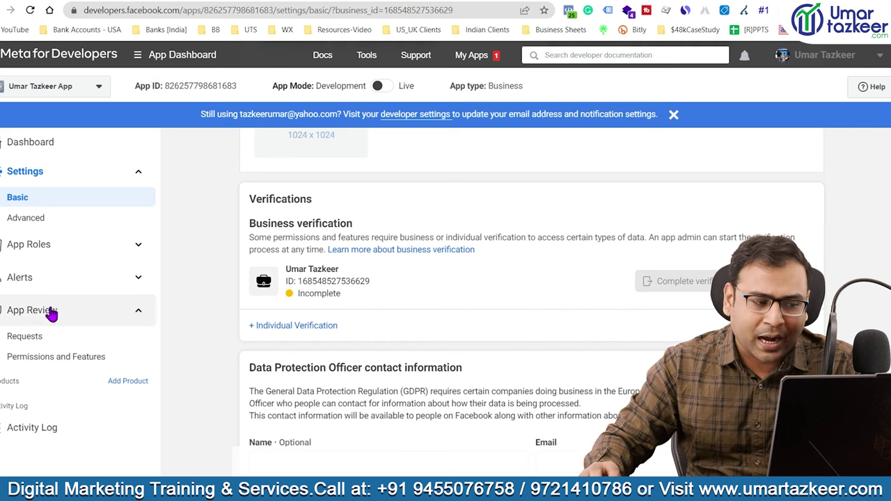
Search the app's permissions and features for 'Video' and dismiss the new data access levels notice.
left_click(35, 337)
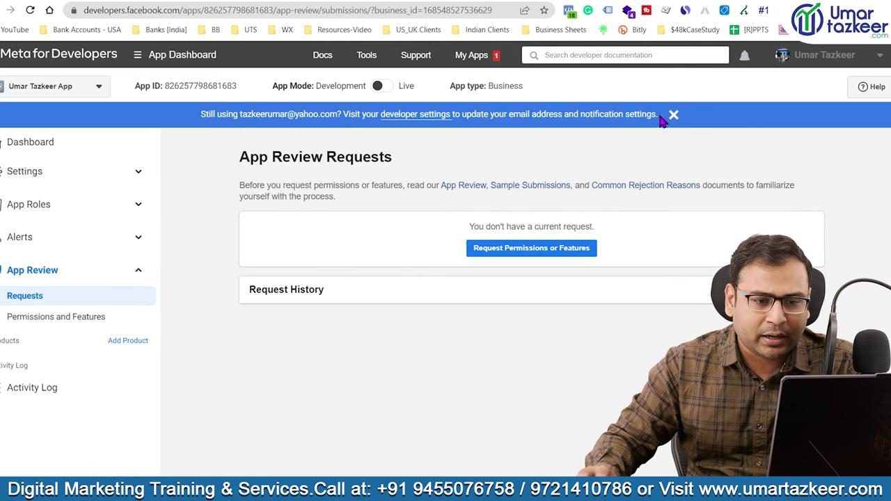
left_click(667, 117)
left_click(496, 250)
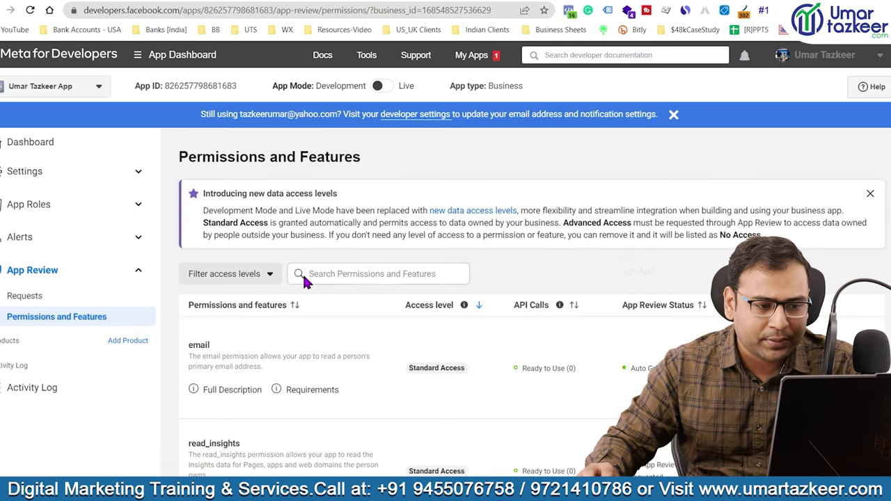
left_click(363, 274)
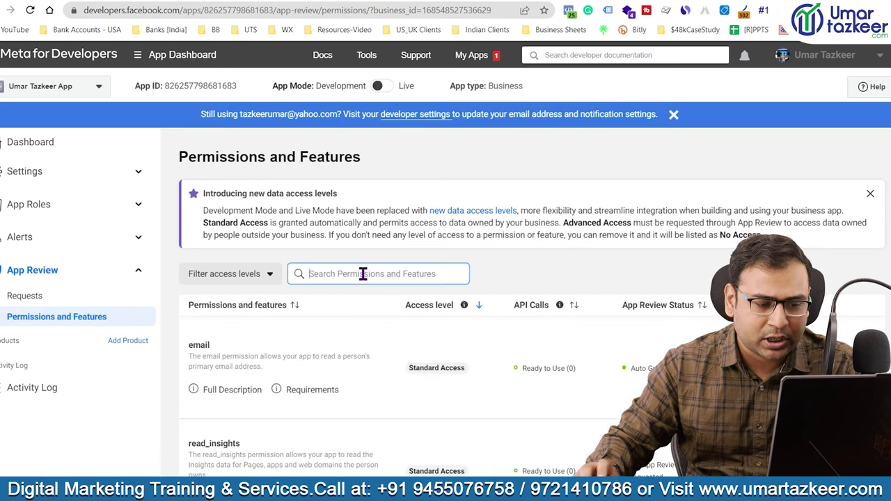
type("Video")
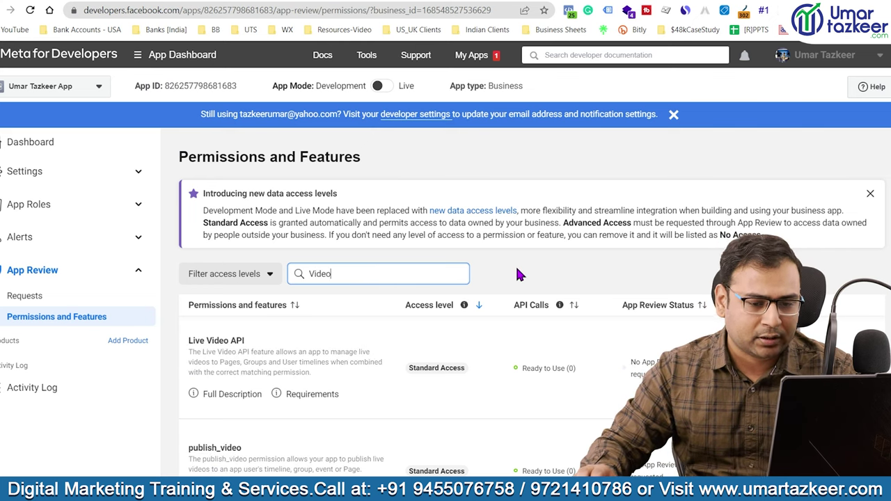
left_click_drag(189, 341, 224, 341)
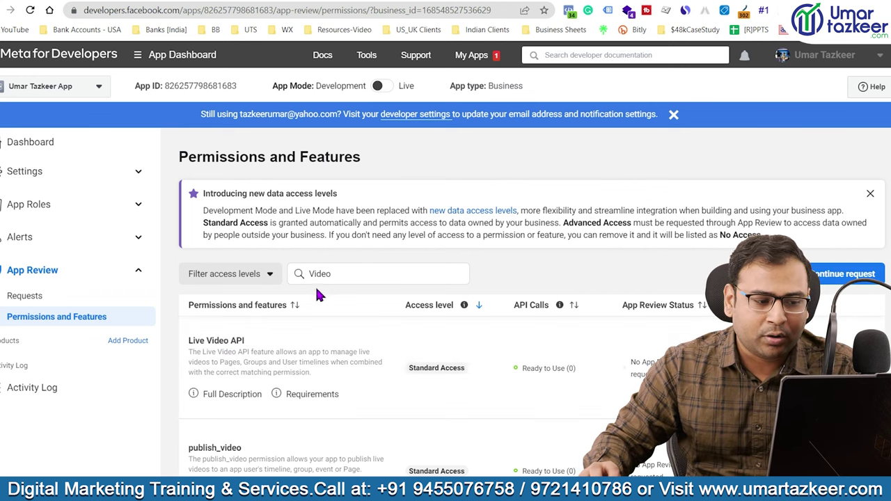
left_click(870, 194)
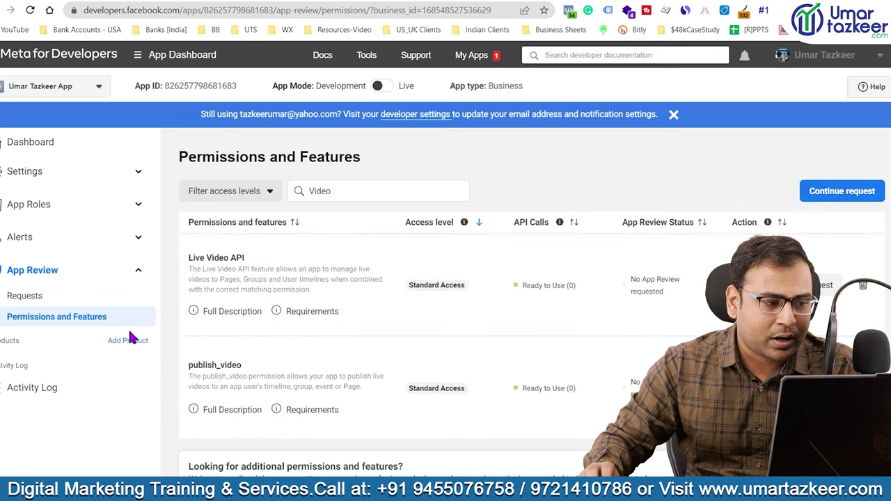
Check the app's Basic settings for the missing app icon, privacy policy URL and category.
left_click(35, 178)
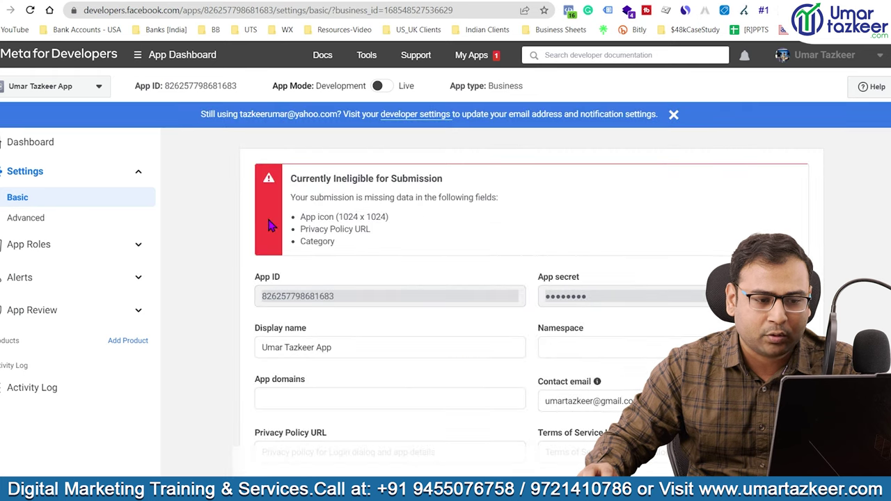
scroll(362, 268, "down", 2)
scroll(380, 320, "up", 2)
scroll(358, 229, "down", 5)
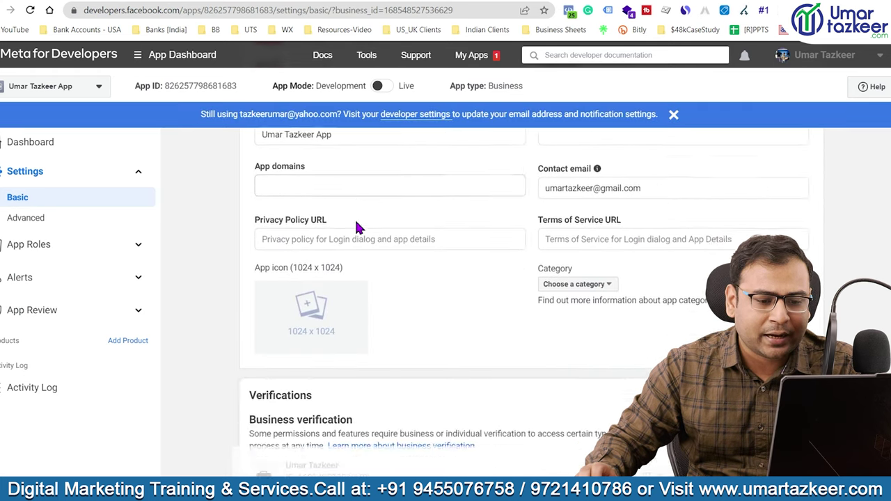
scroll(360, 233, "up", 6)
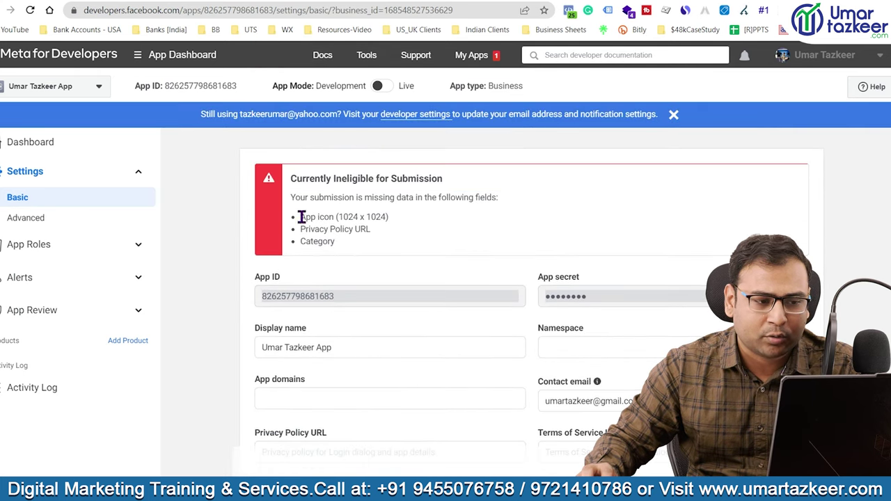
left_click(416, 237)
left_click_drag(335, 229, 297, 238)
left_click_drag(367, 252, 304, 218)
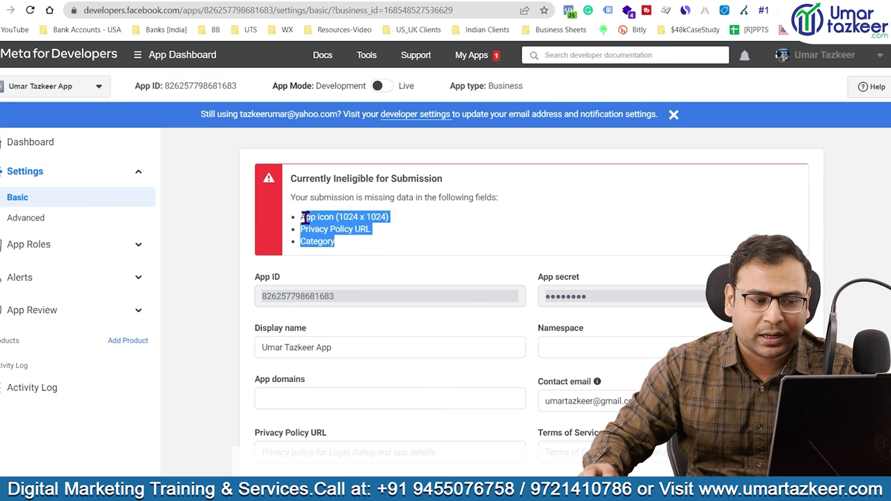
left_click(439, 251)
scroll(438, 250, "down", 5)
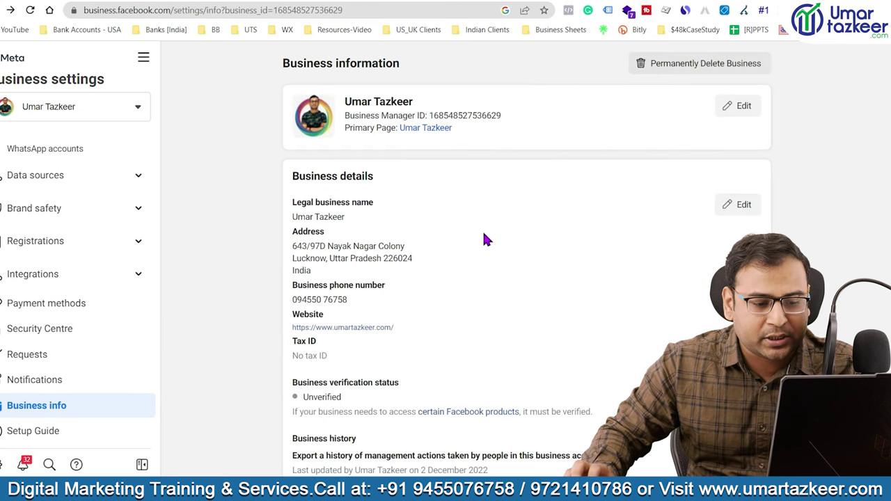
Note the Unverified business verification status and go to the Security Centre.
scroll(458, 238, "down", 2)
left_click_drag(282, 266, 418, 261)
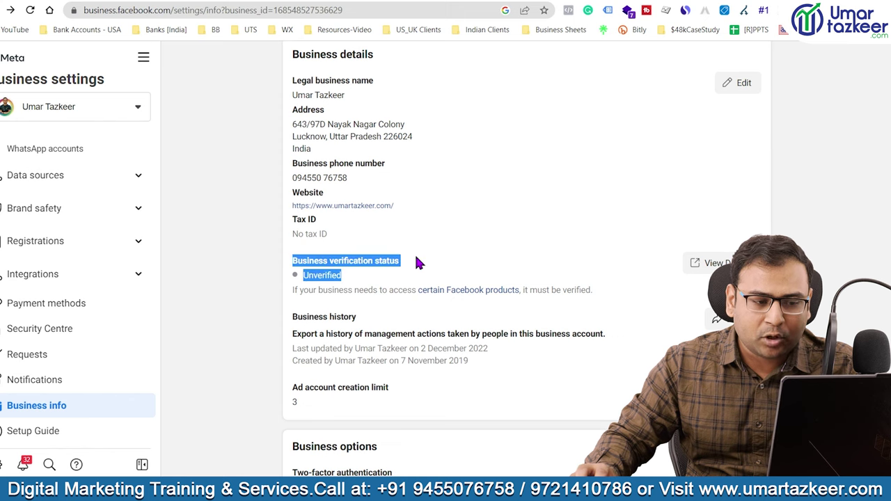
left_click(709, 262)
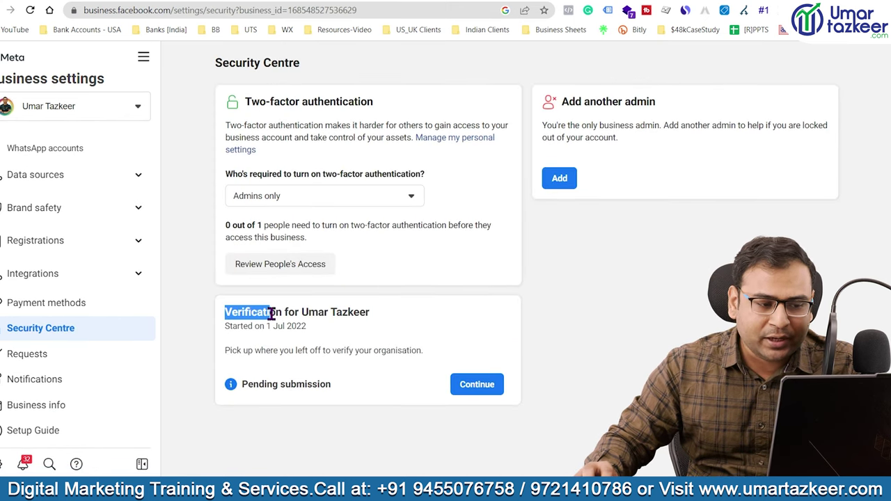
Resume the pending business verification from its card in the Security Centre.
left_click(330, 326)
left_click_drag(280, 312, 376, 311)
left_click(368, 312)
triple_click(313, 315)
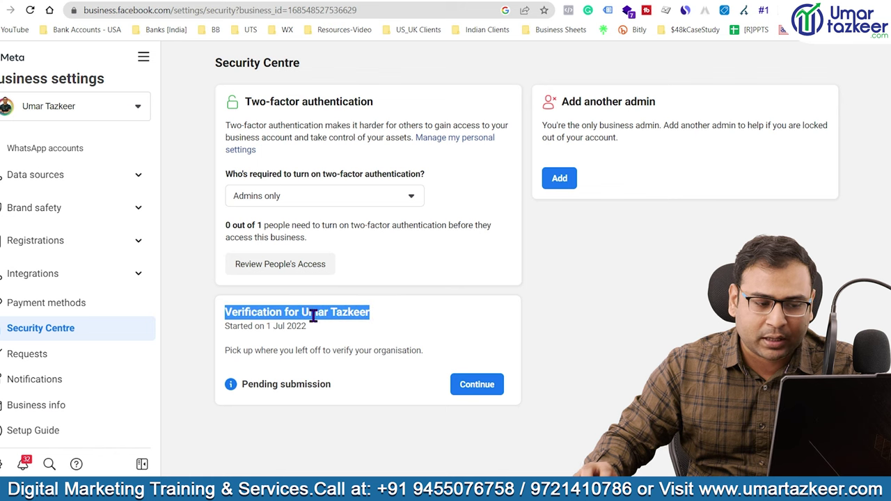
left_click(370, 315)
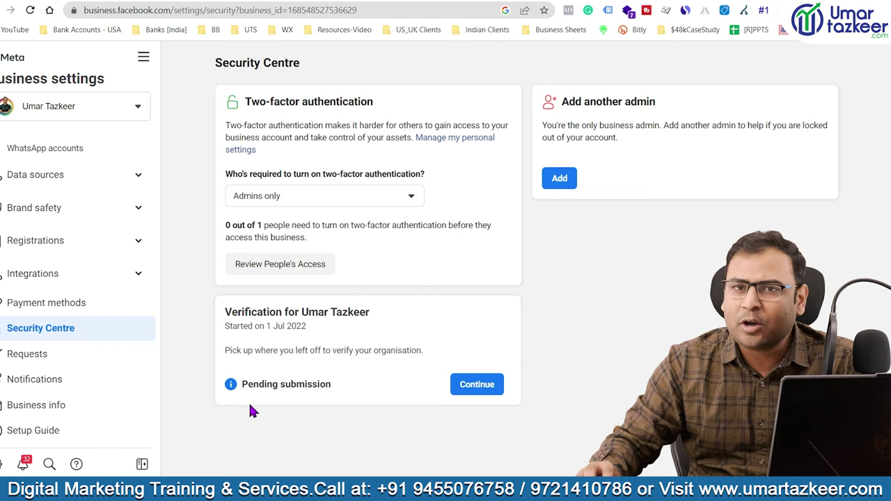
left_click_drag(222, 314, 551, 416)
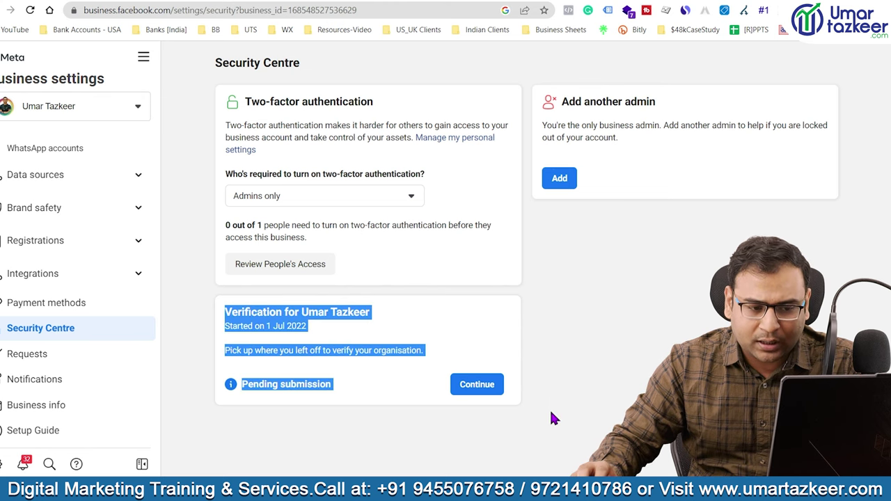
left_click(461, 383)
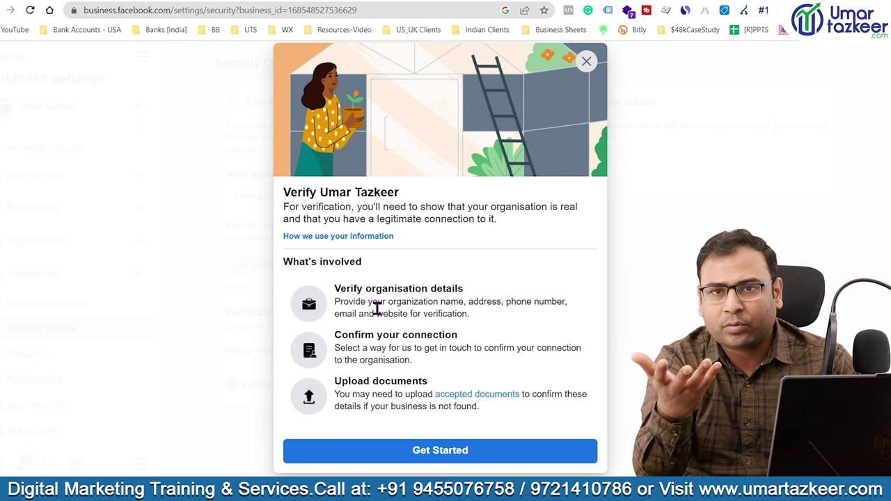
Begin verification with India as the country and submit the prefilled organisation details unchanged.
left_click(431, 449)
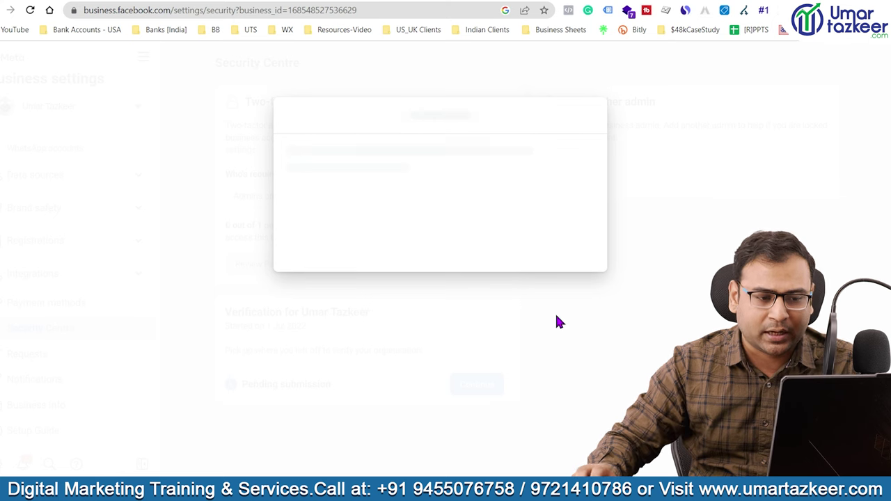
left_click(572, 203)
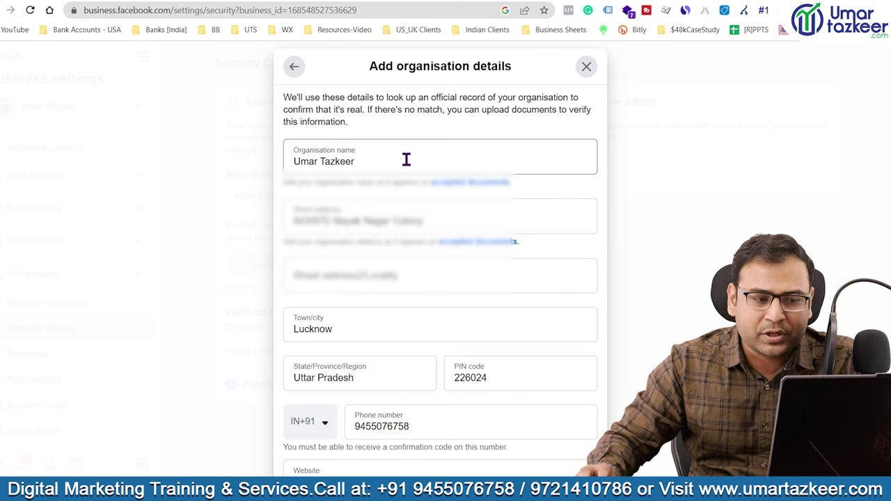
left_click(407, 161)
left_click_drag(394, 163, 285, 161)
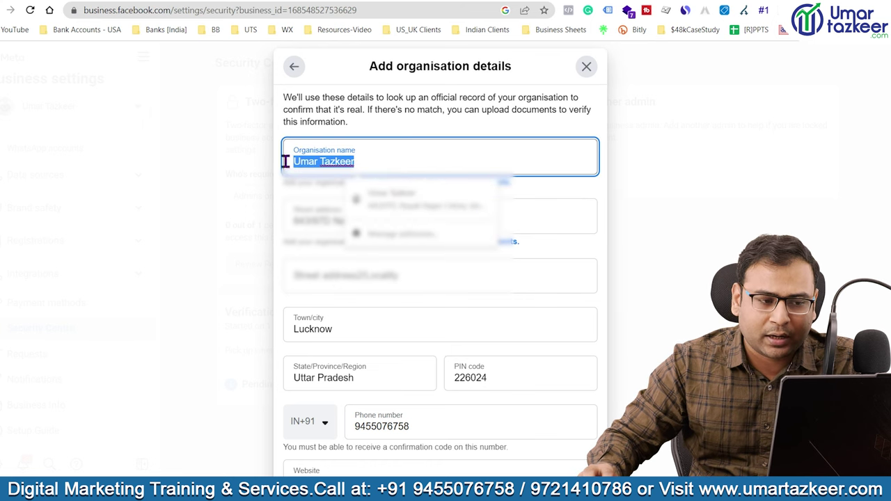
left_click(295, 198)
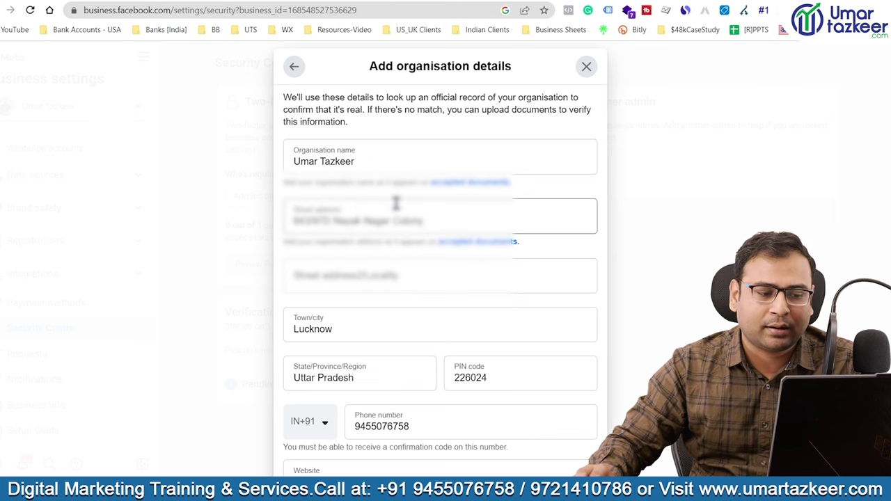
scroll(396, 203, "down", 2)
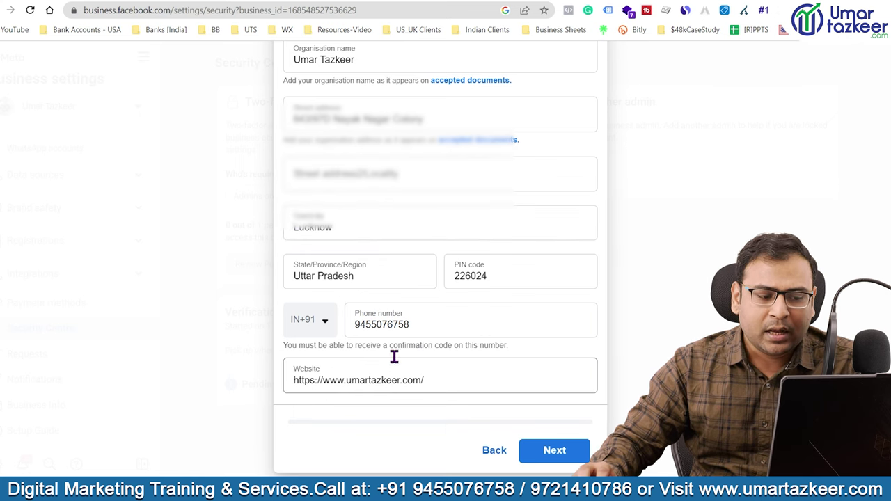
left_click(541, 454)
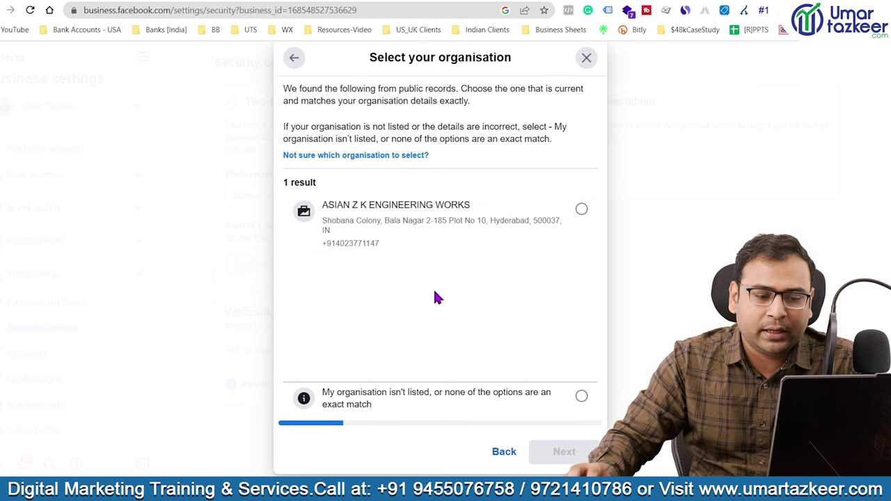
Mark the organisation as not among the listed matches, then choose Email to receive the confirmation code.
left_click(581, 396)
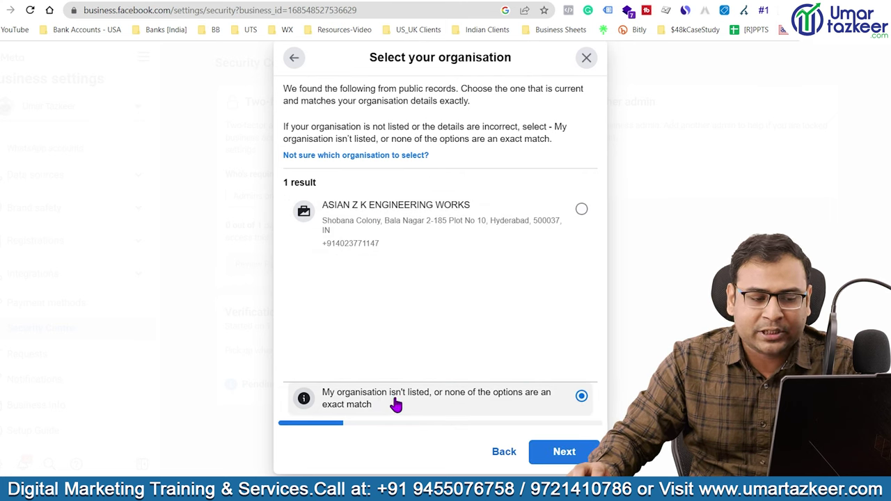
left_click(564, 453)
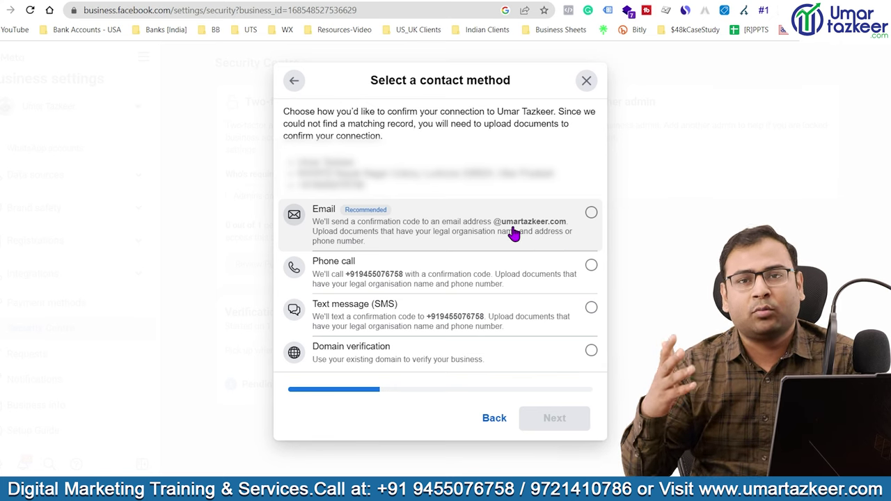
left_click(546, 216)
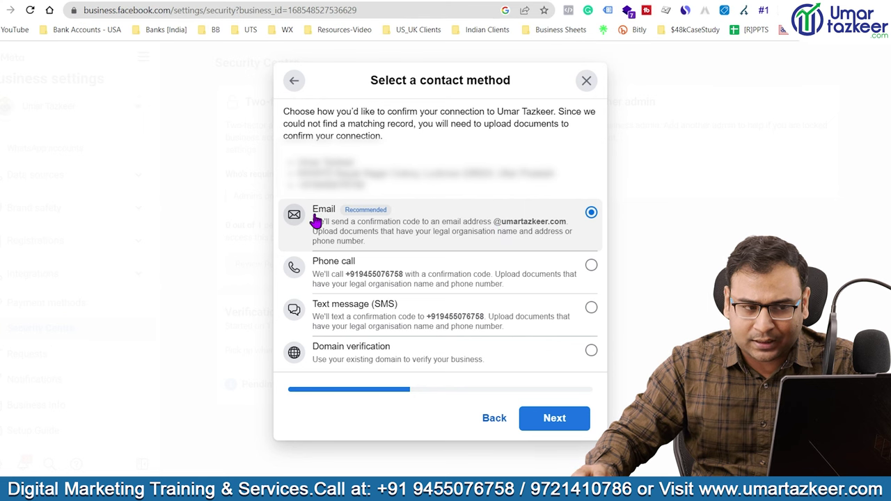
left_click(568, 418)
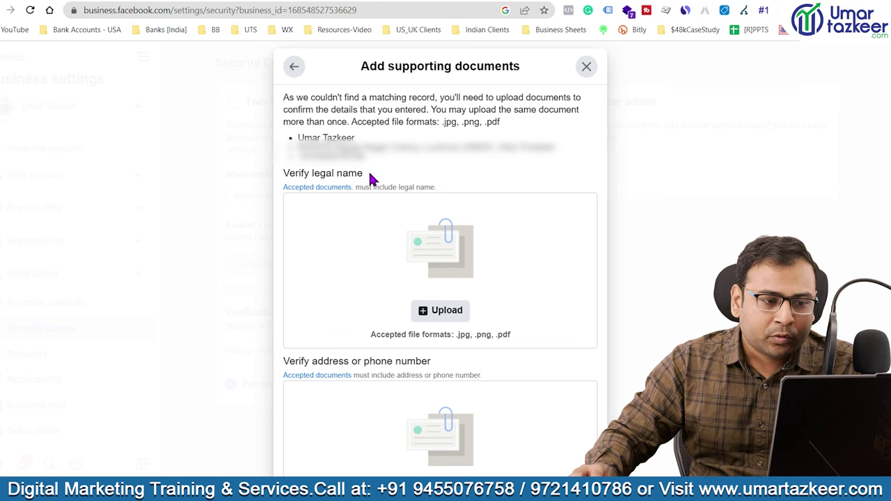
left_click_drag(369, 174, 284, 177)
left_click(428, 261)
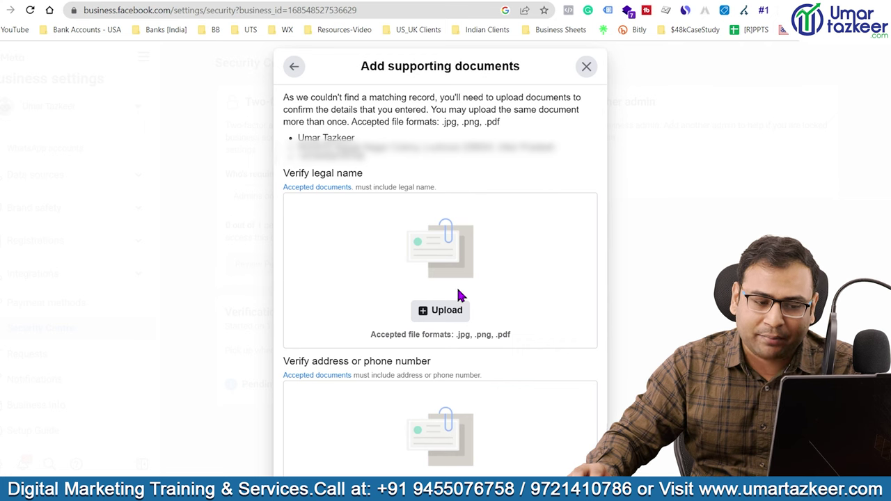
scroll(646, 256, "down", 1)
scroll(612, 254, "down", 2)
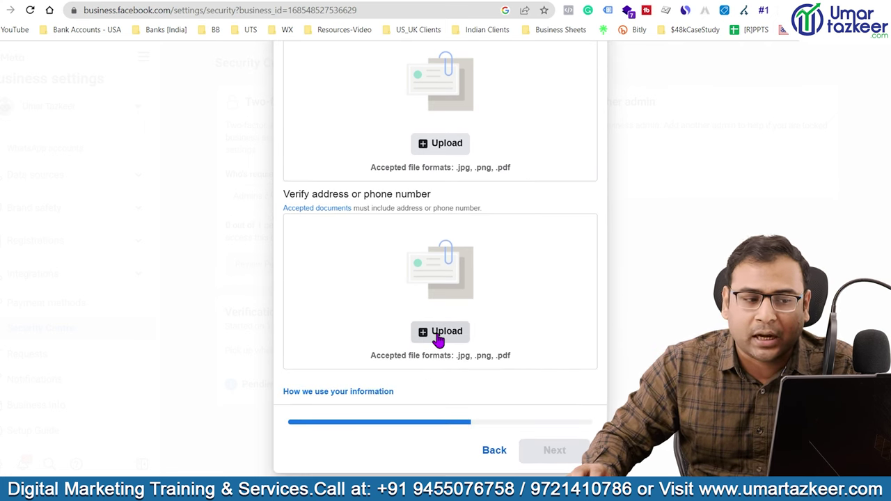
scroll(523, 324, "up", 2)
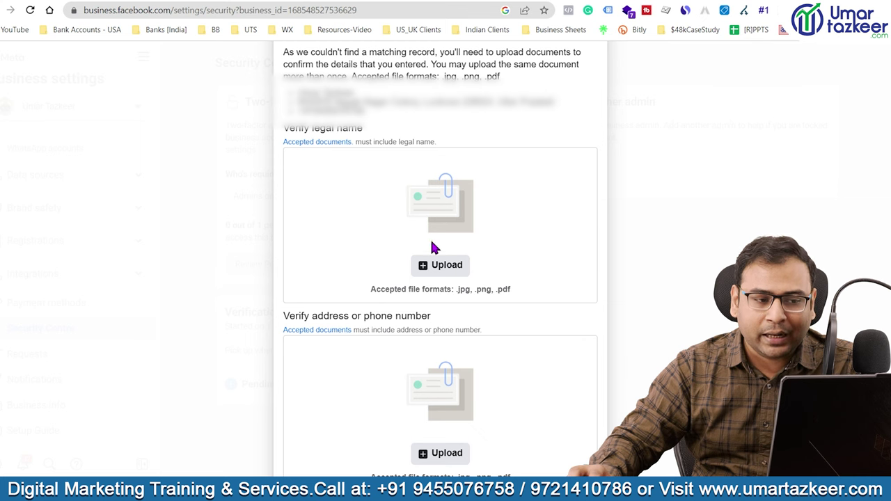
left_click_drag(288, 128, 384, 127)
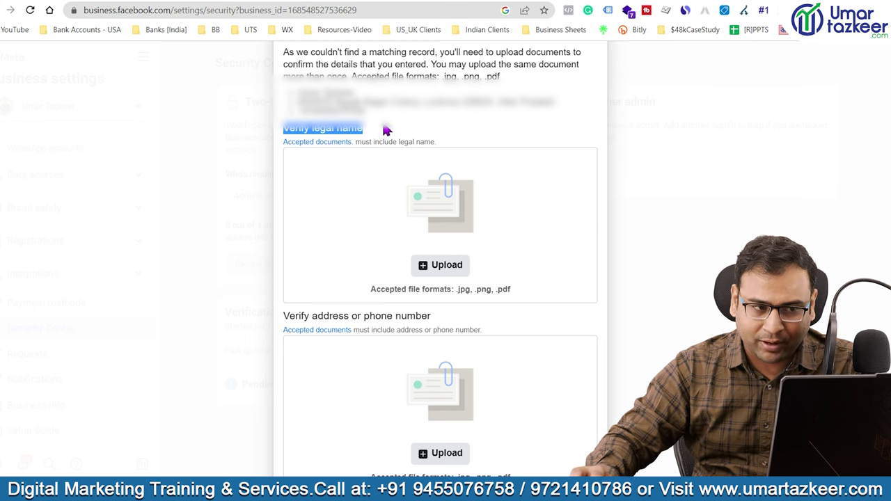
left_click(384, 127)
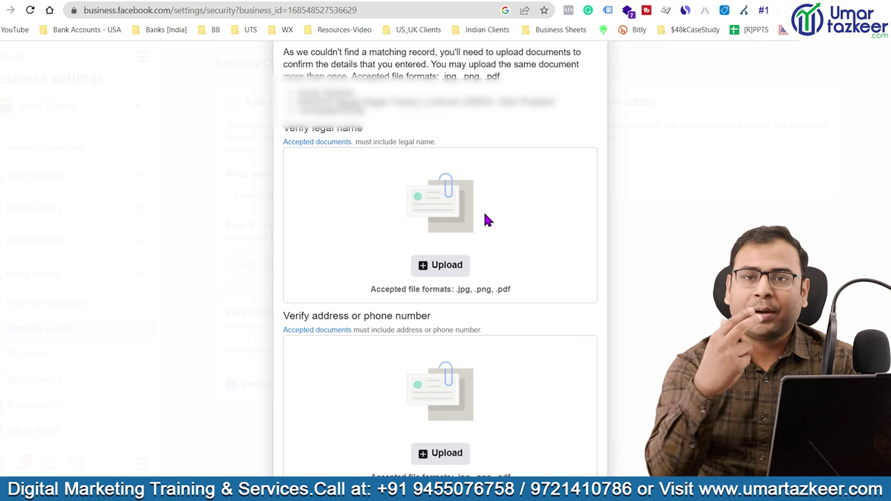
scroll(485, 221, "down", 3)
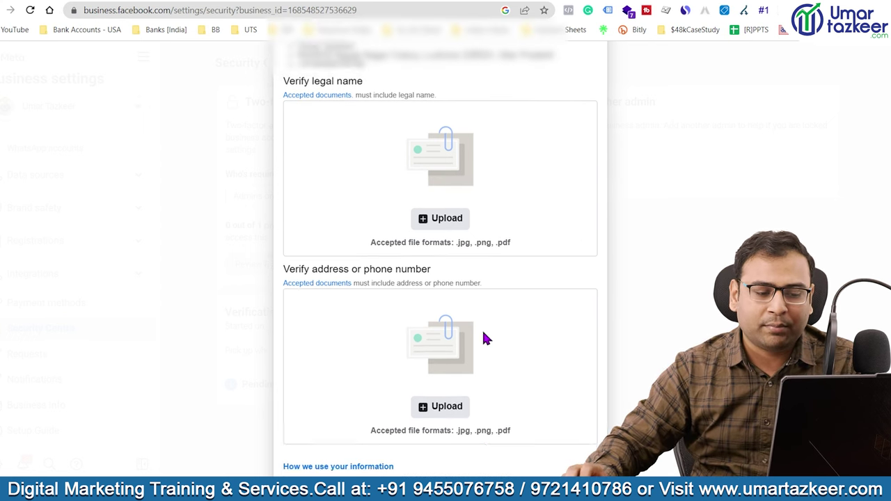